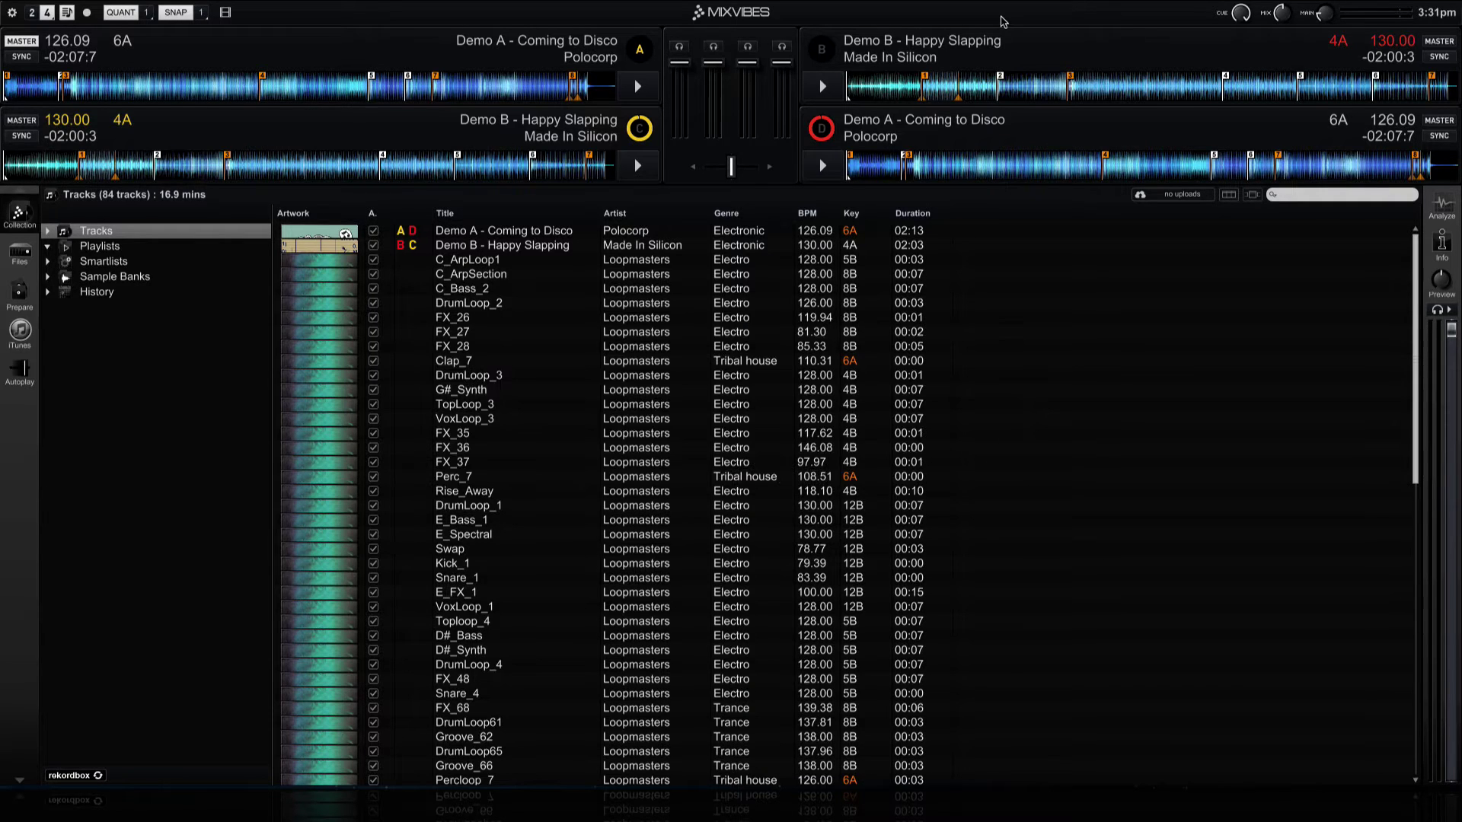
Step: Select tracks FX_27 through FX_35 and add them to a new playlist named 'Our playlist'
left_click_drag(548, 335, 536, 431)
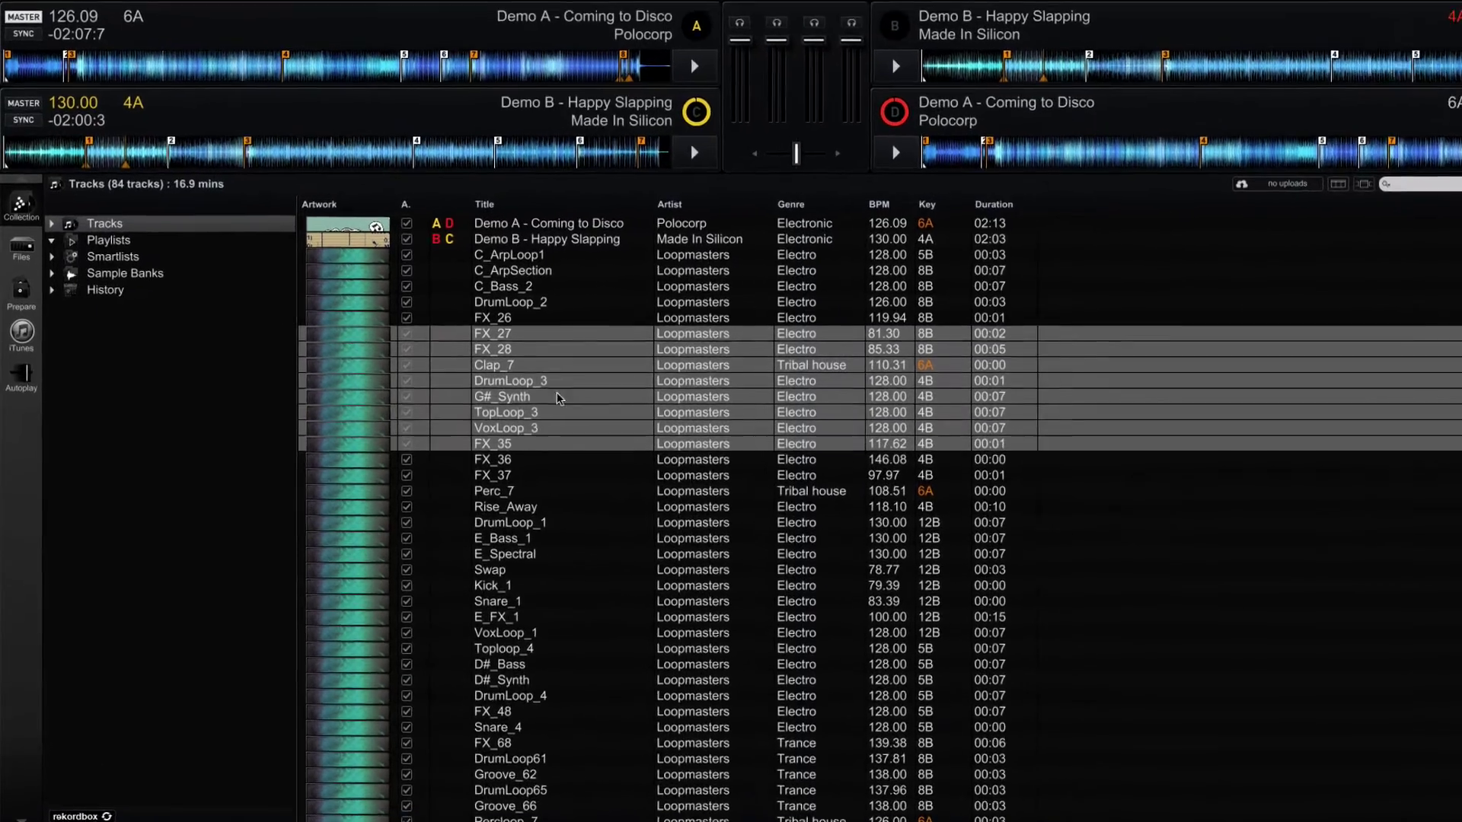
right_click(509, 385)
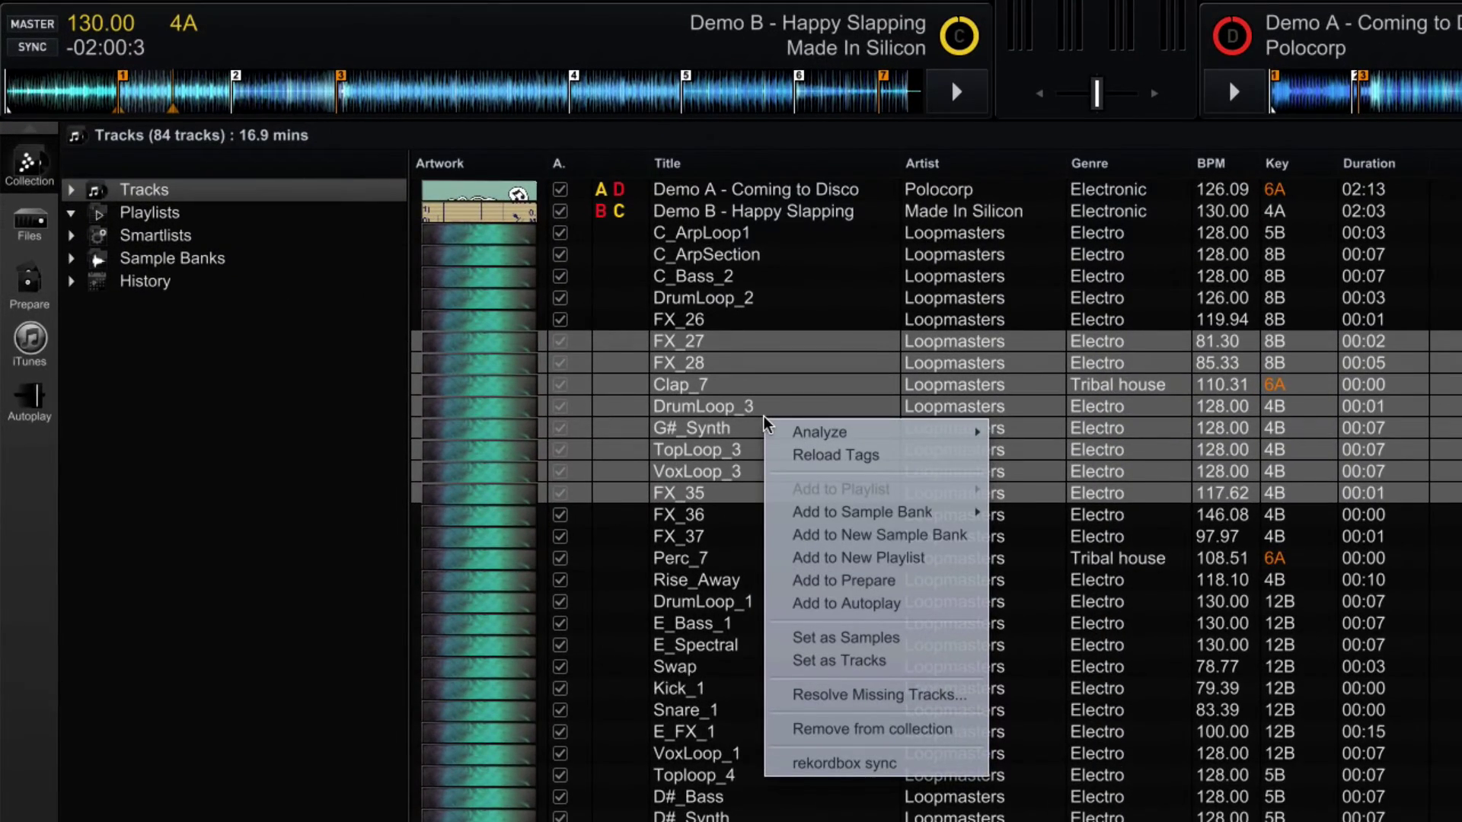
left_click(836, 558)
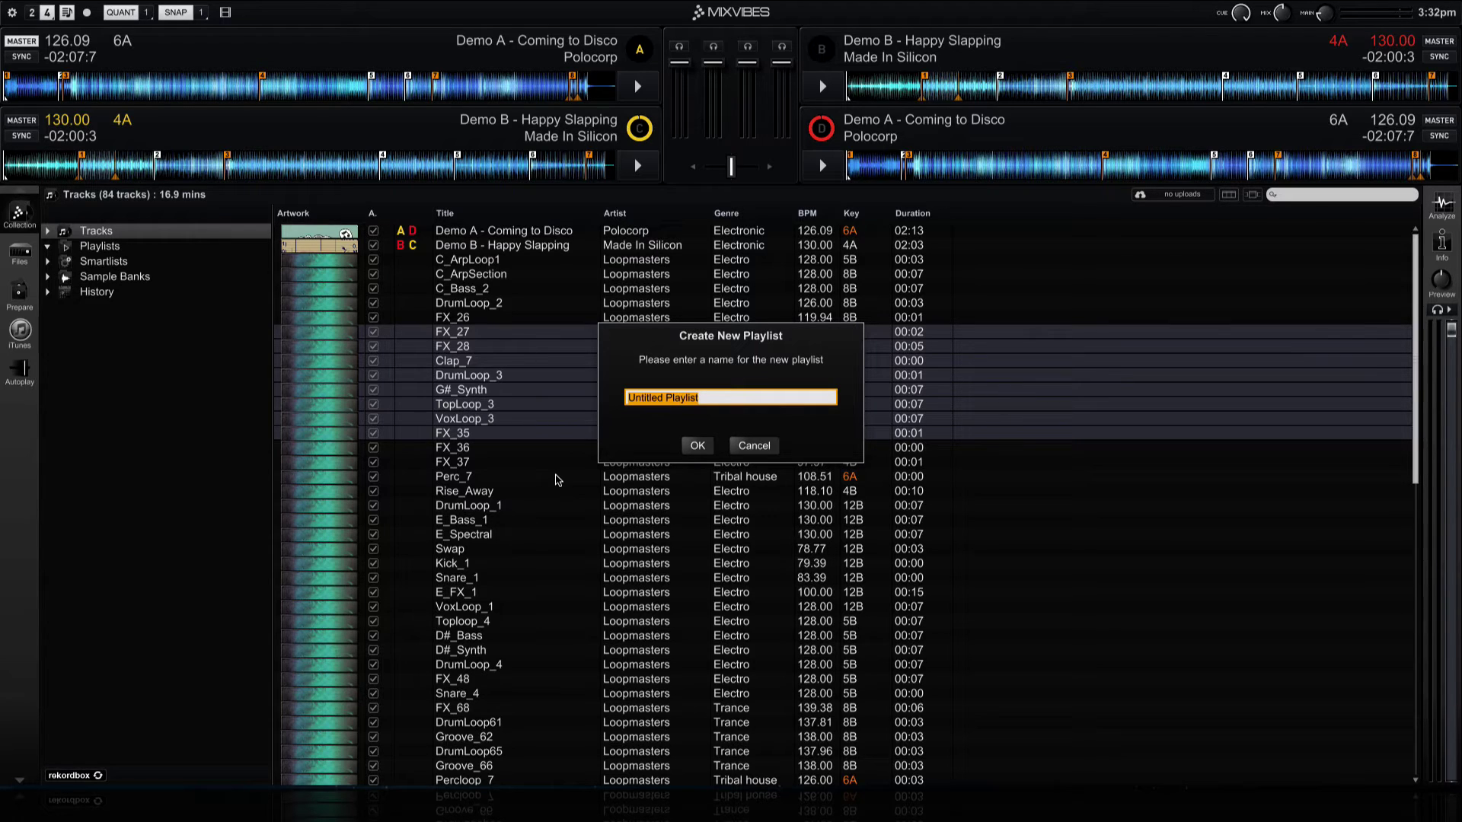
type("Our playlist")
left_click(693, 446)
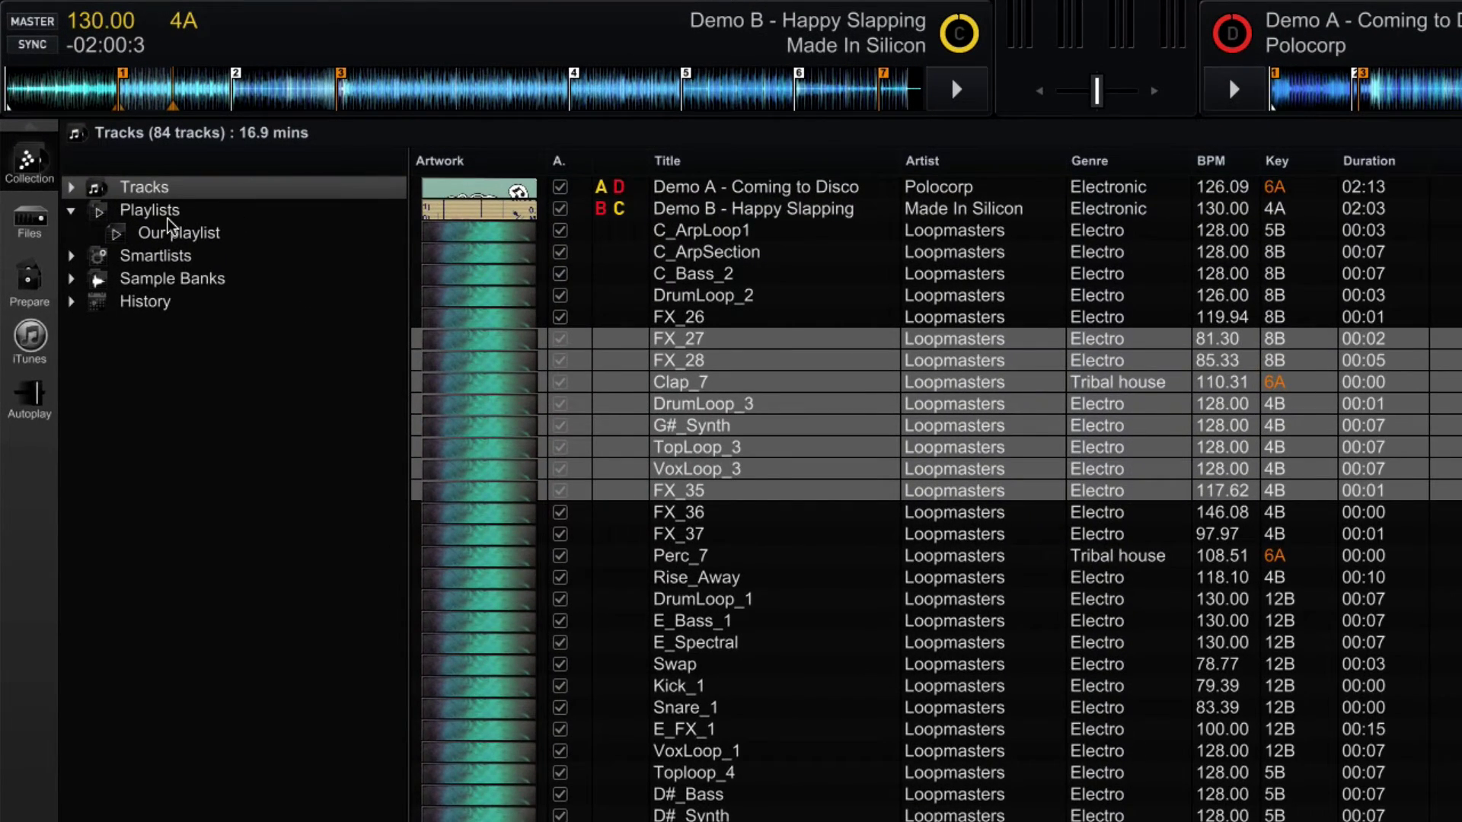
Step: Create an empty Untitled Playlist under Playlists, beside Our playlist
right_click(168, 220)
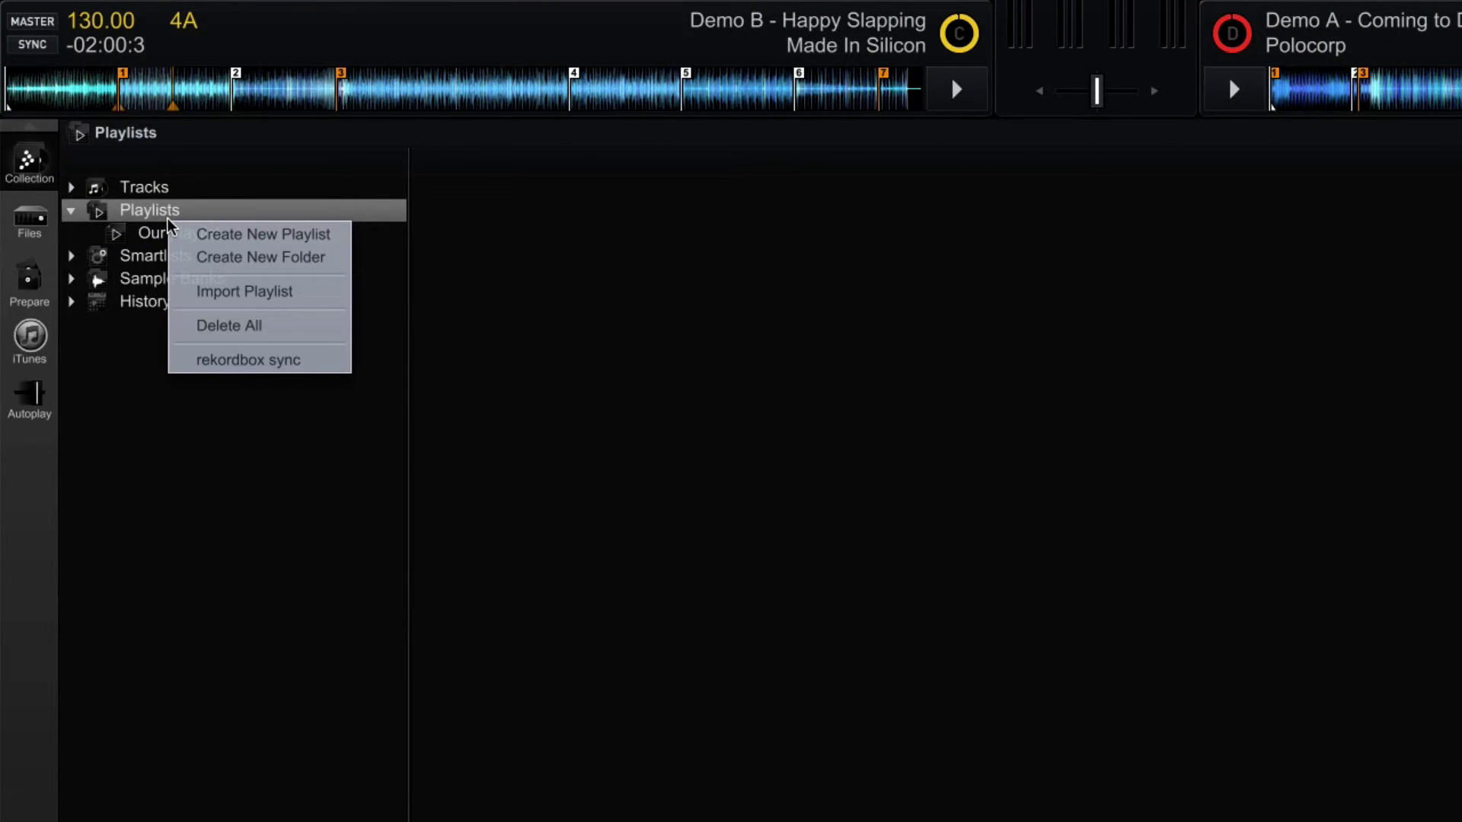
left_click(223, 239)
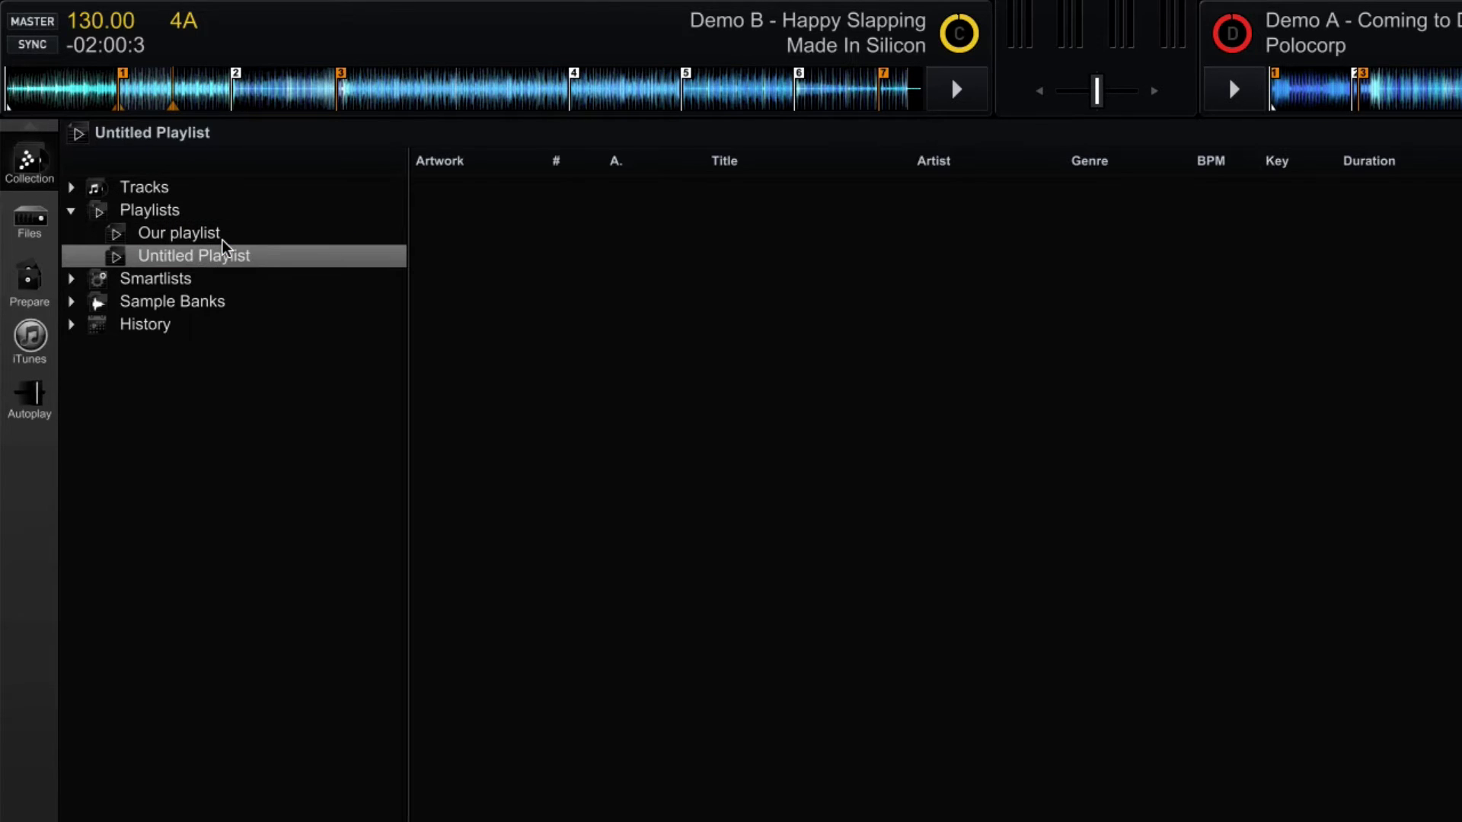
Step: Rename Untitled Playlist to 'My playlist'
right_click(252, 267)
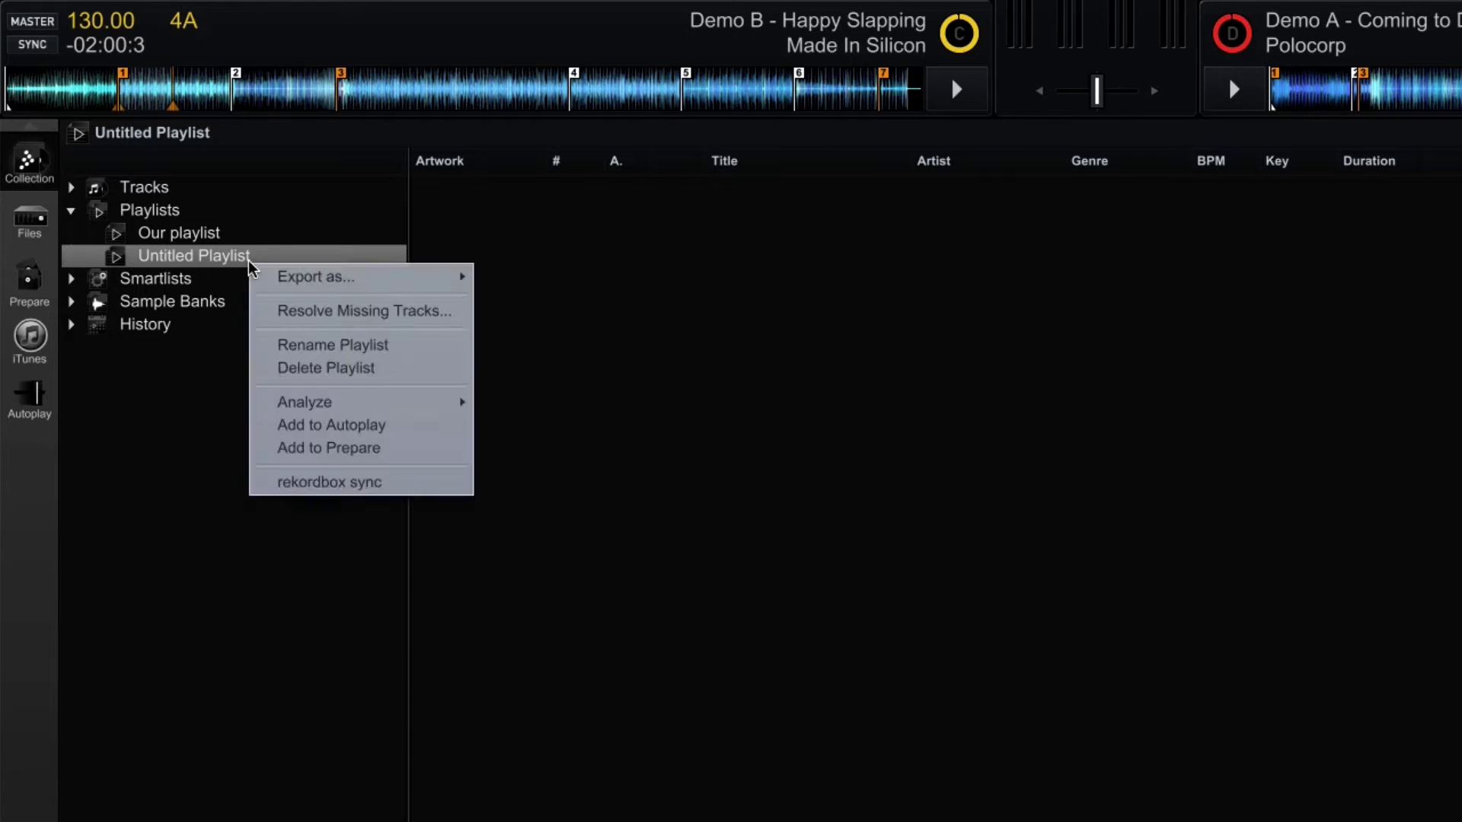
left_click(304, 343)
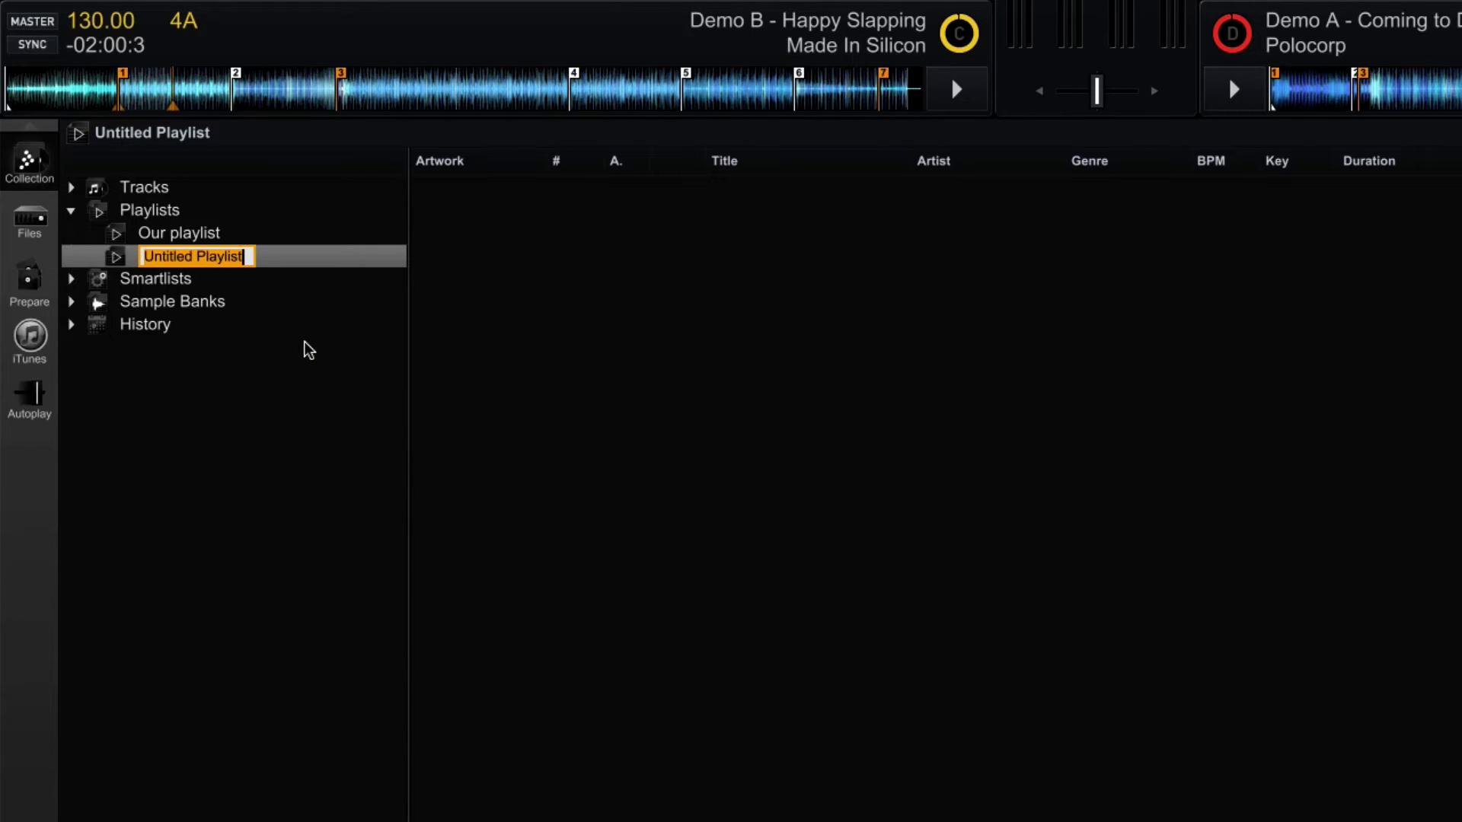
type("My playlist")
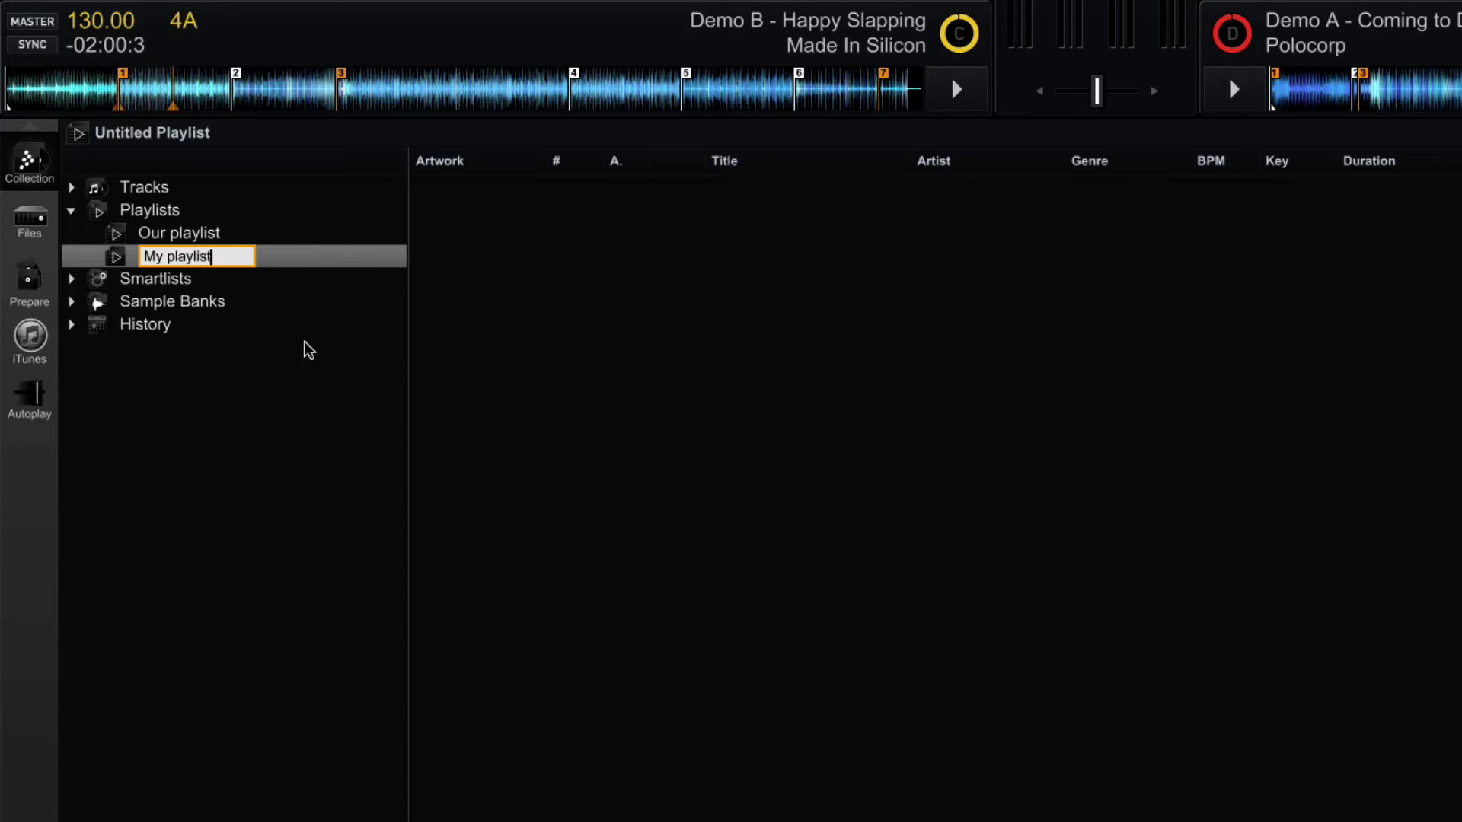
key("Return")
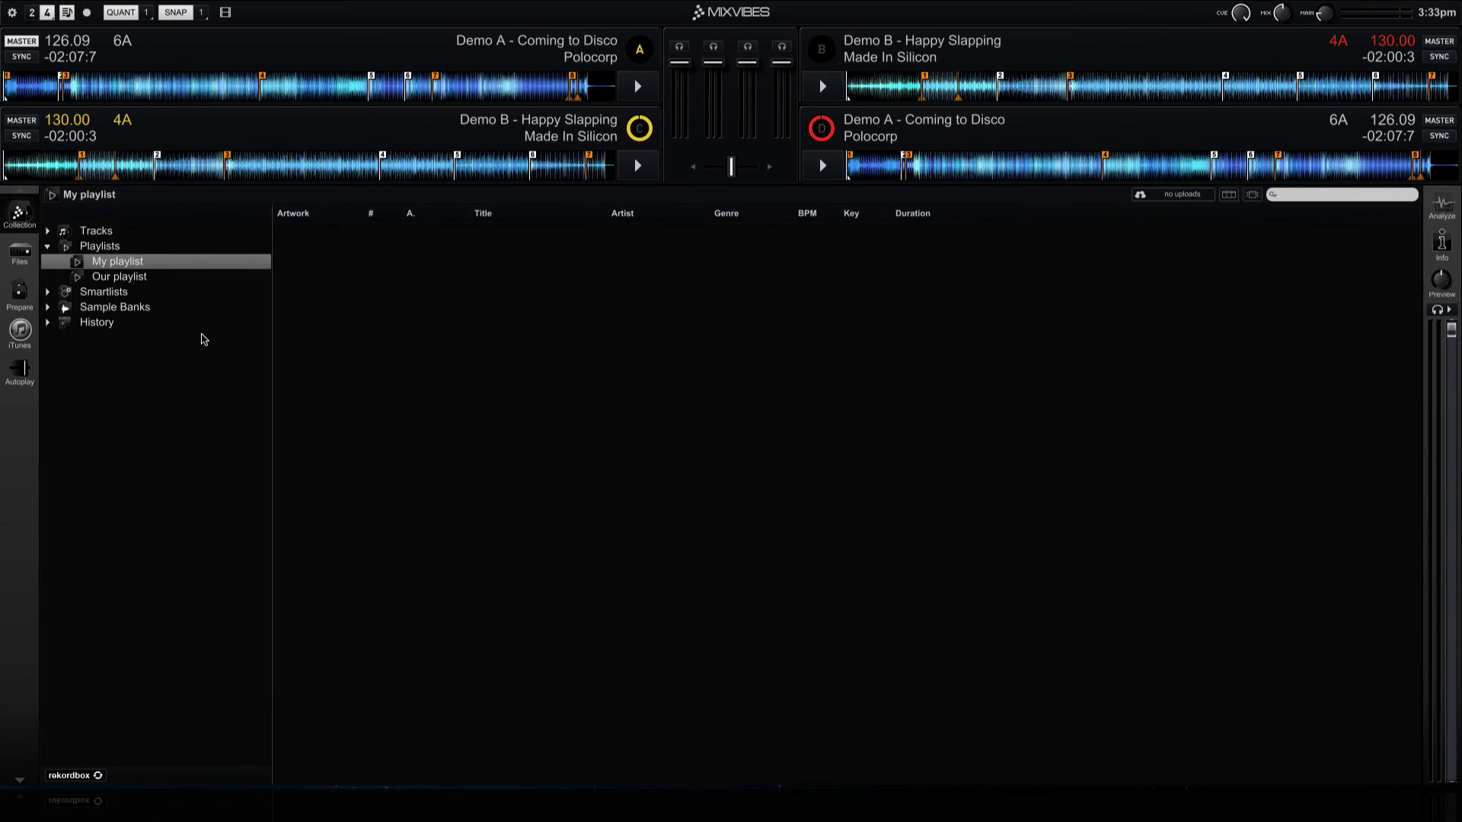
Step: From the full Tracks list, drop the 12 tracks FX_36 through VoxLoop_1 onto My playlist
left_click(140, 232)
left_click(510, 448)
left_click(496, 606, "shift")
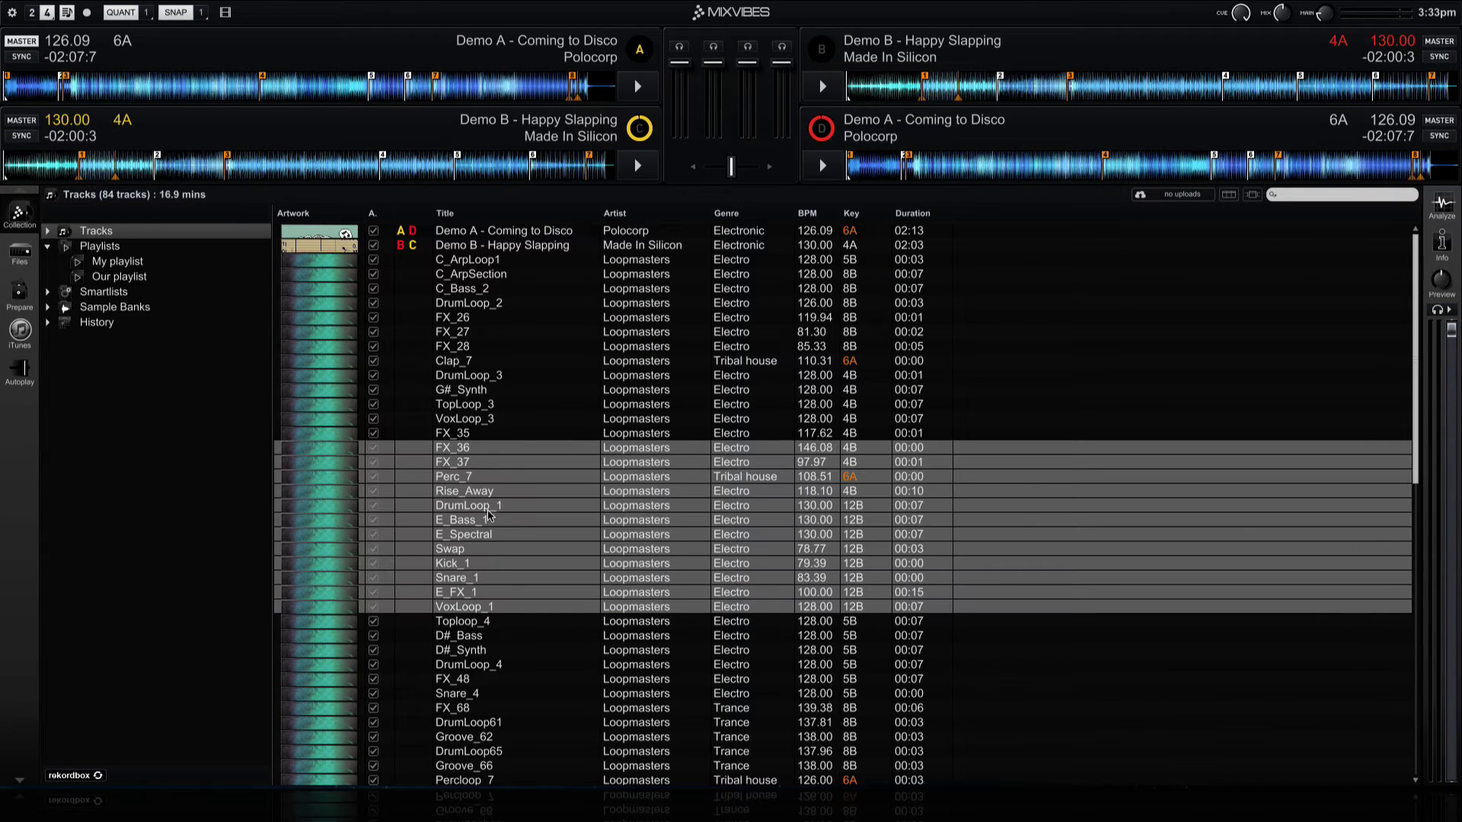
left_click_drag(488, 508, 122, 266)
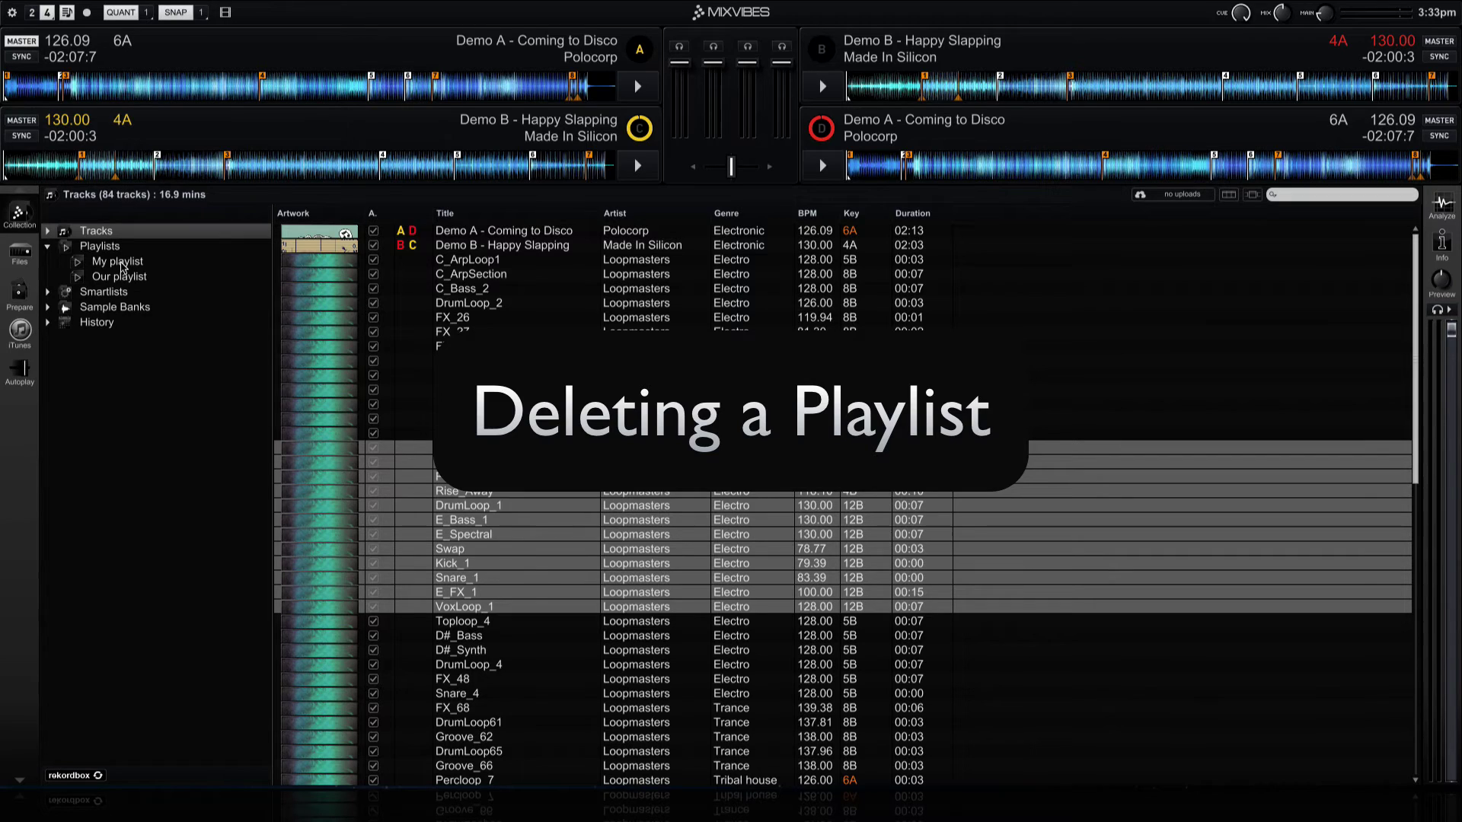
Step: Delete My playlist and confirm the deletion
right_click(121, 262)
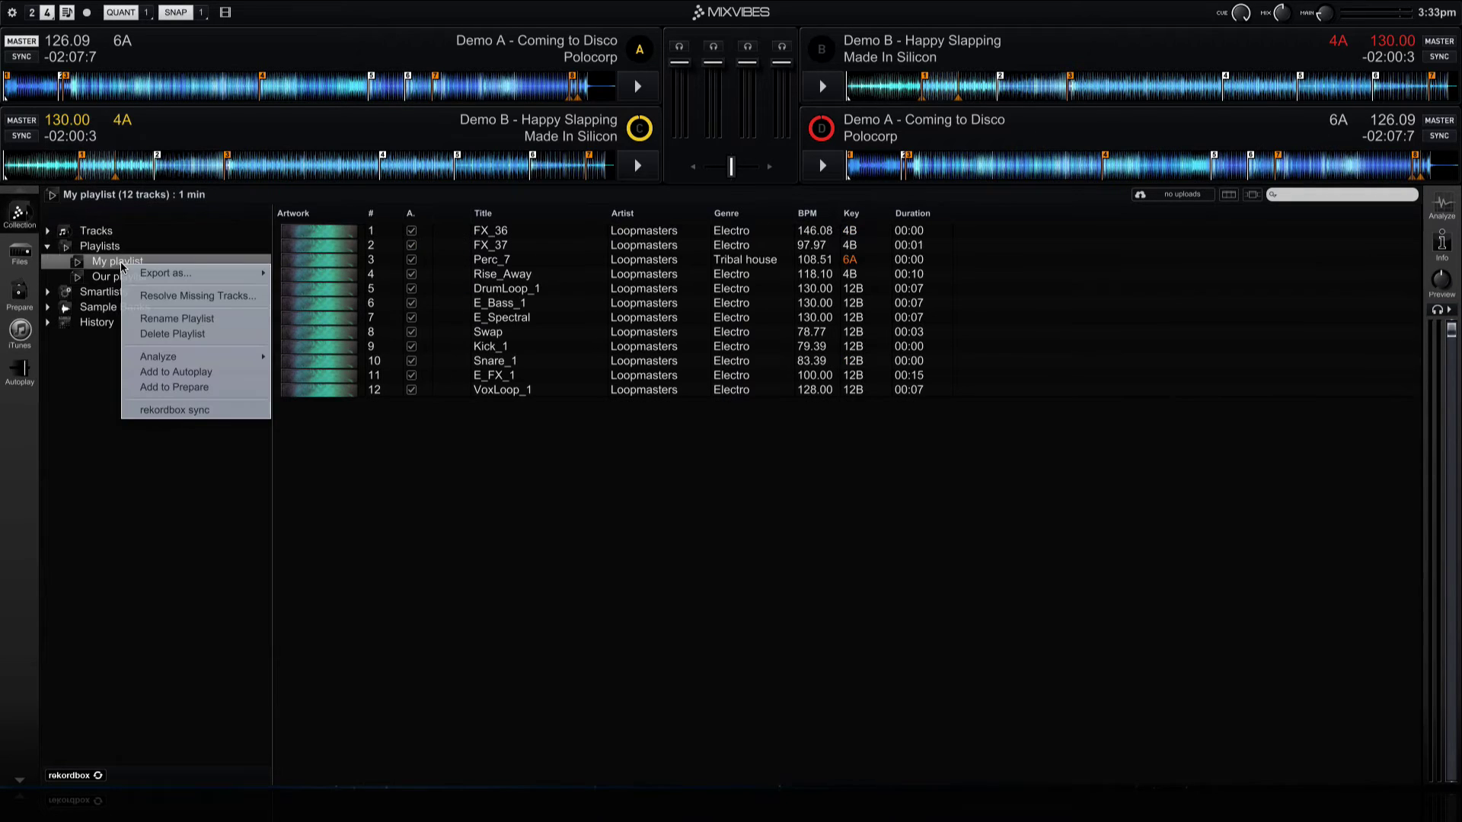
left_click(180, 333)
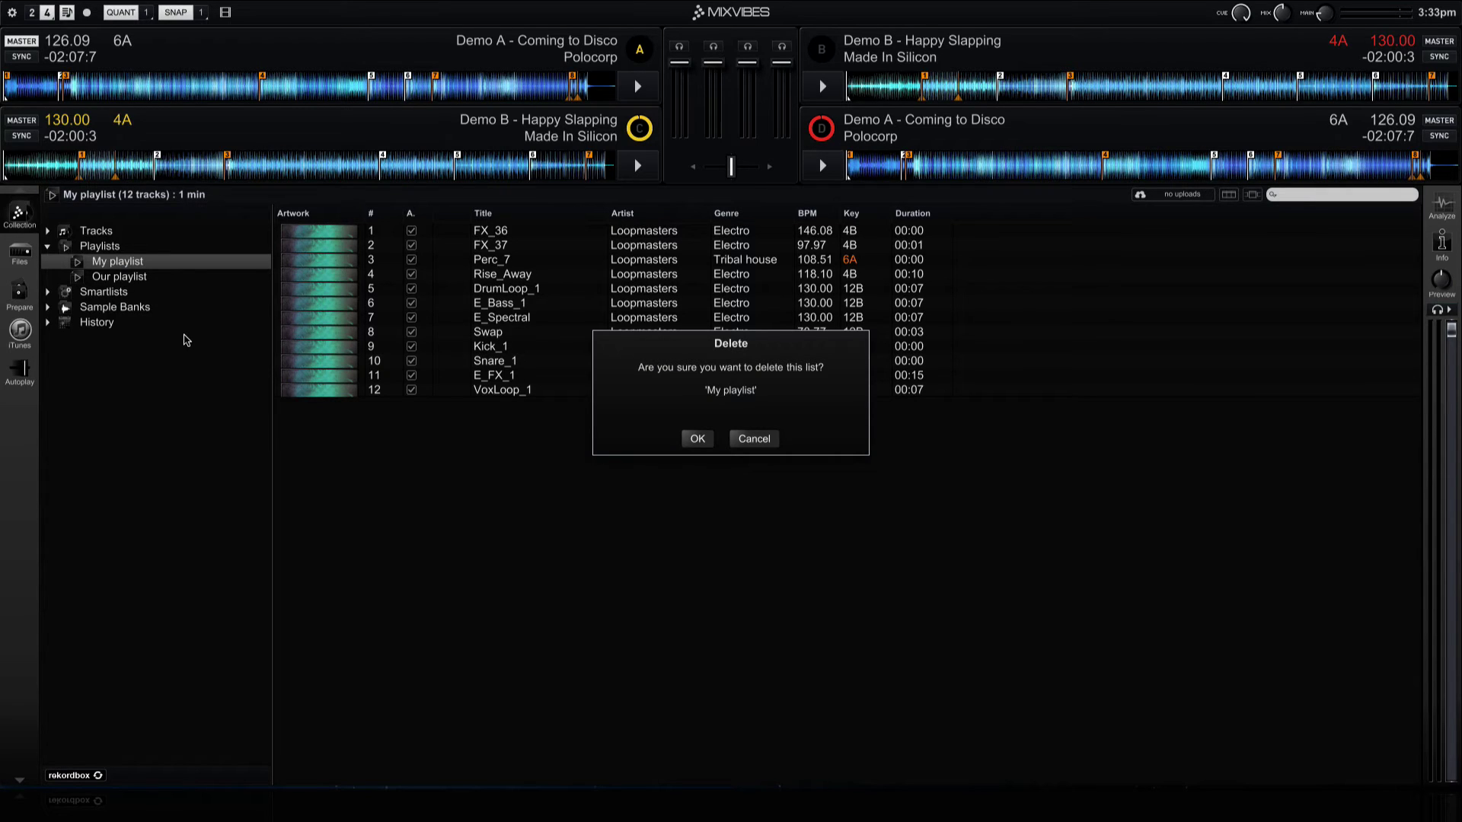
left_click(696, 436)
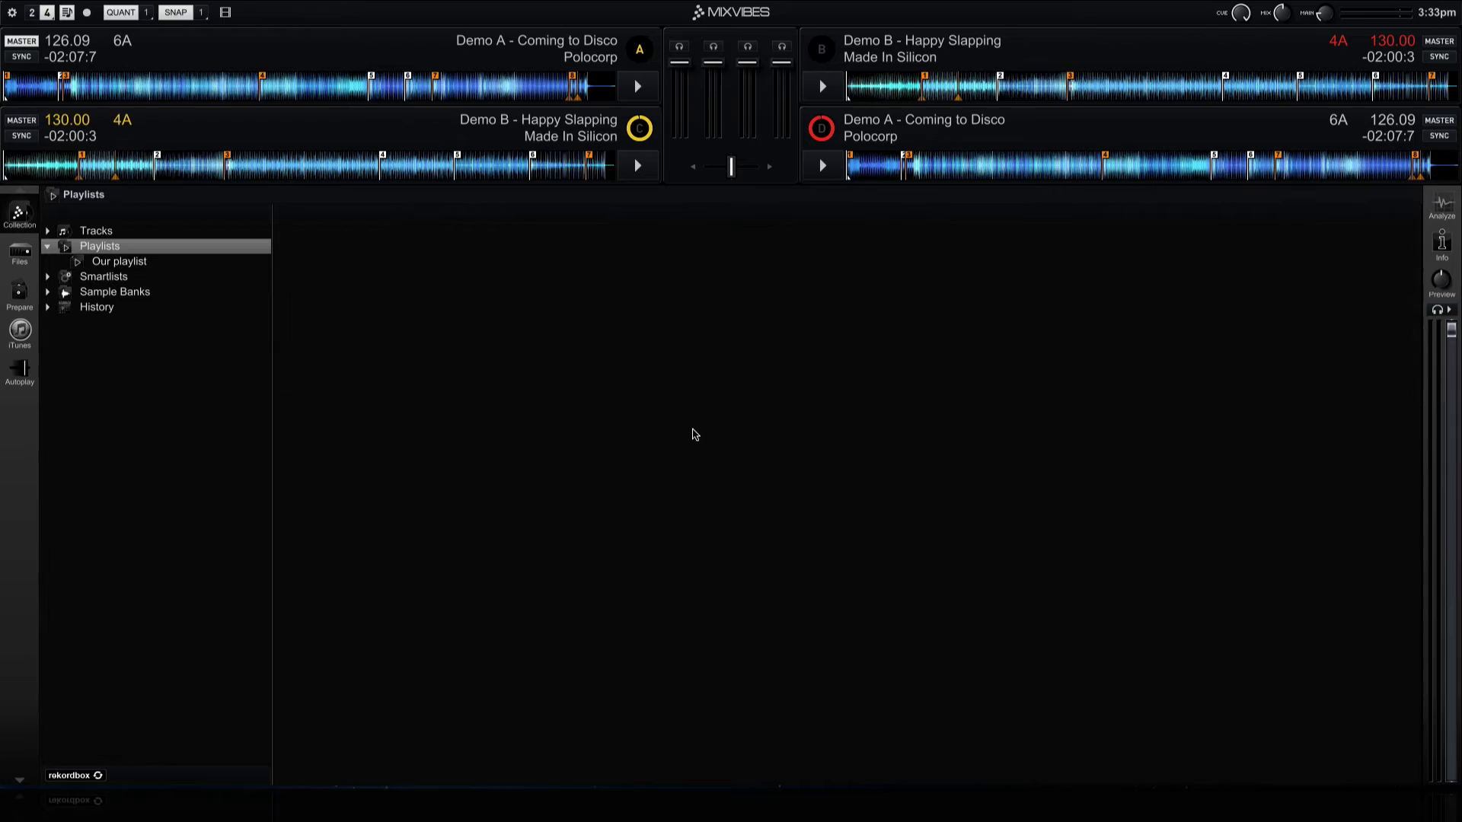
Step: Create a new folder under Playlists and rename it from Untitled Folder to 'Our folder'
right_click(119, 252)
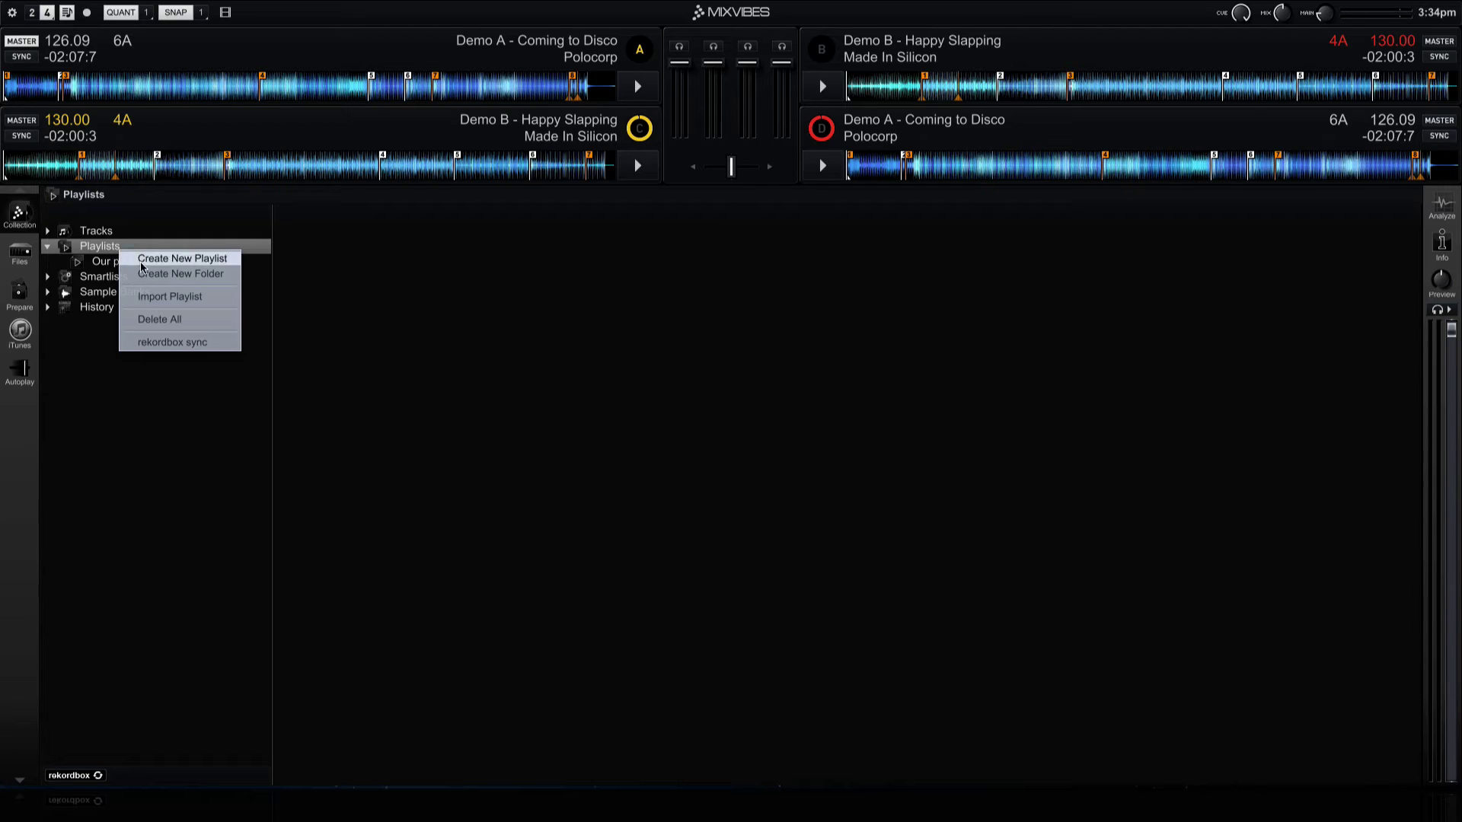
left_click(145, 274)
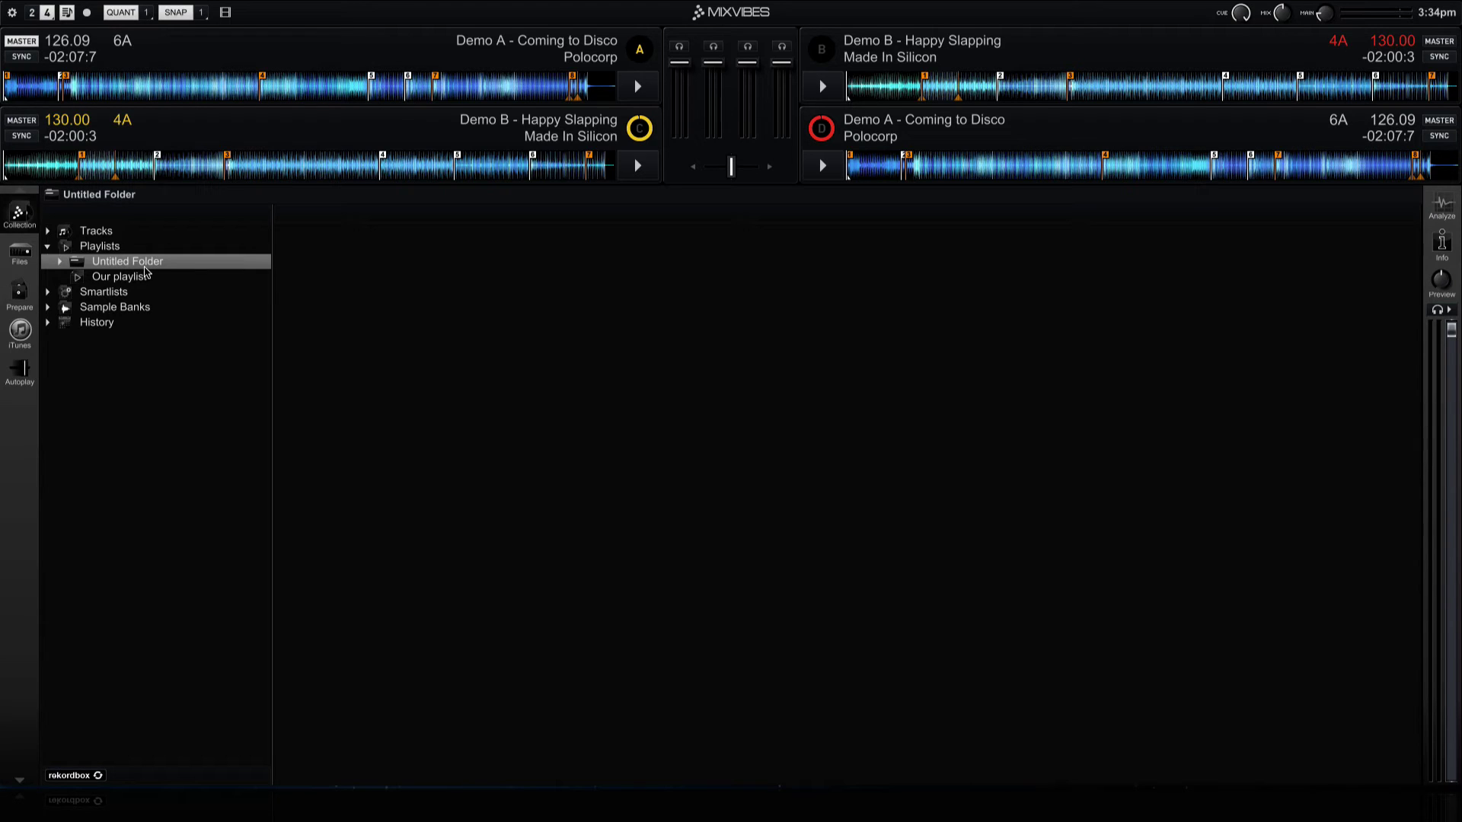
right_click(146, 270)
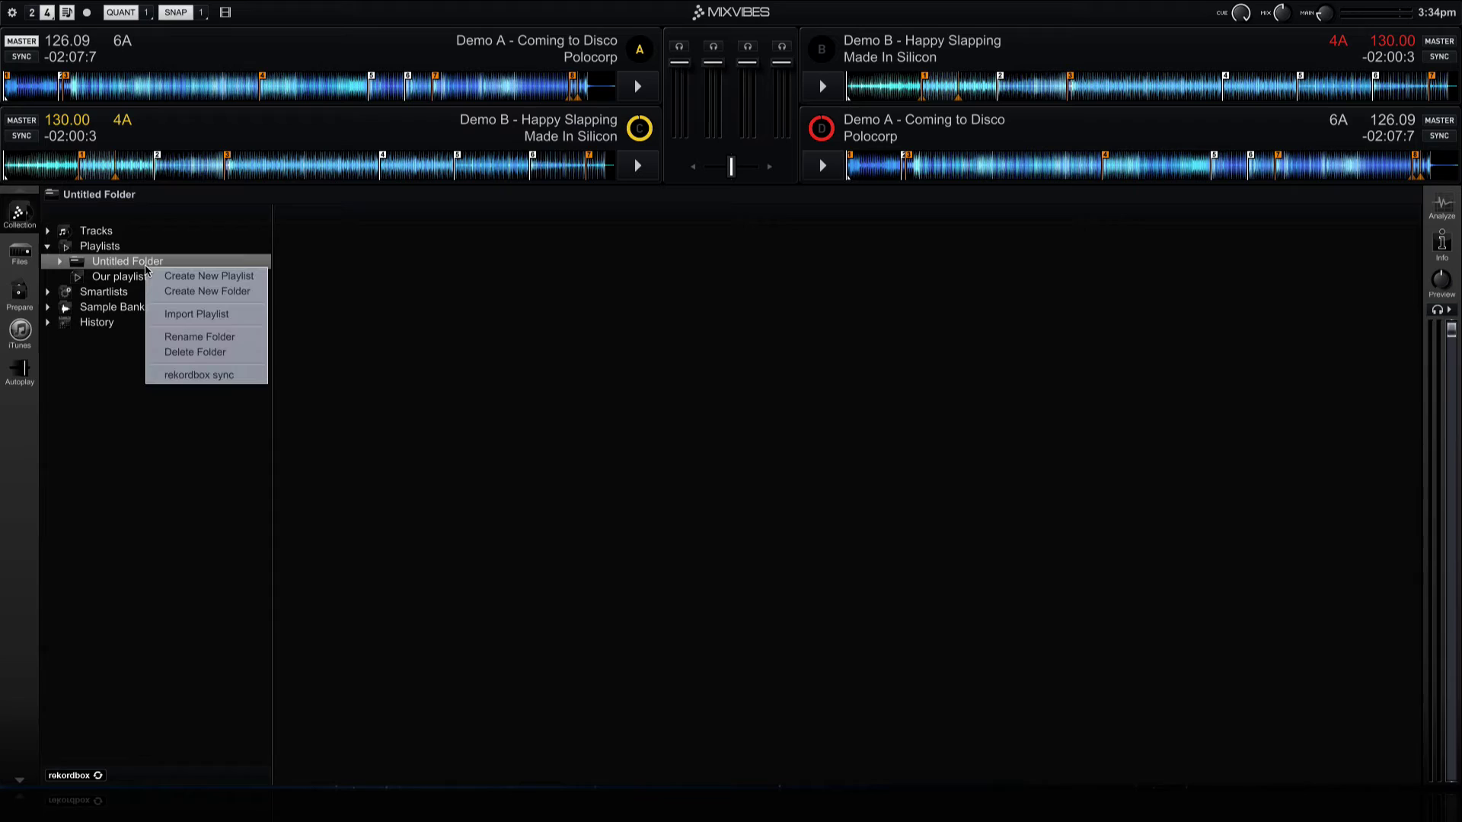
left_click(168, 336)
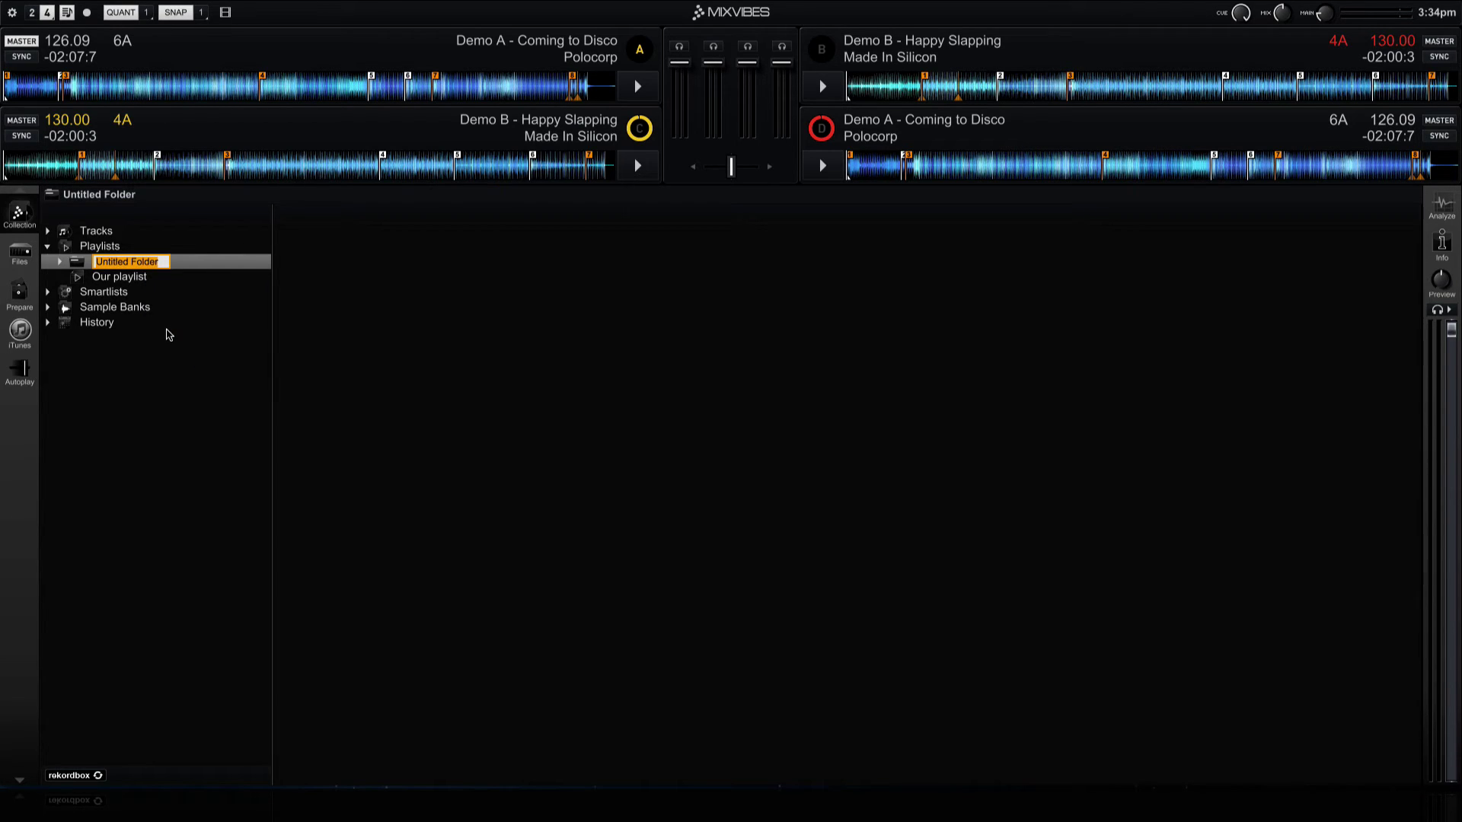
type("Our folder")
key("Return")
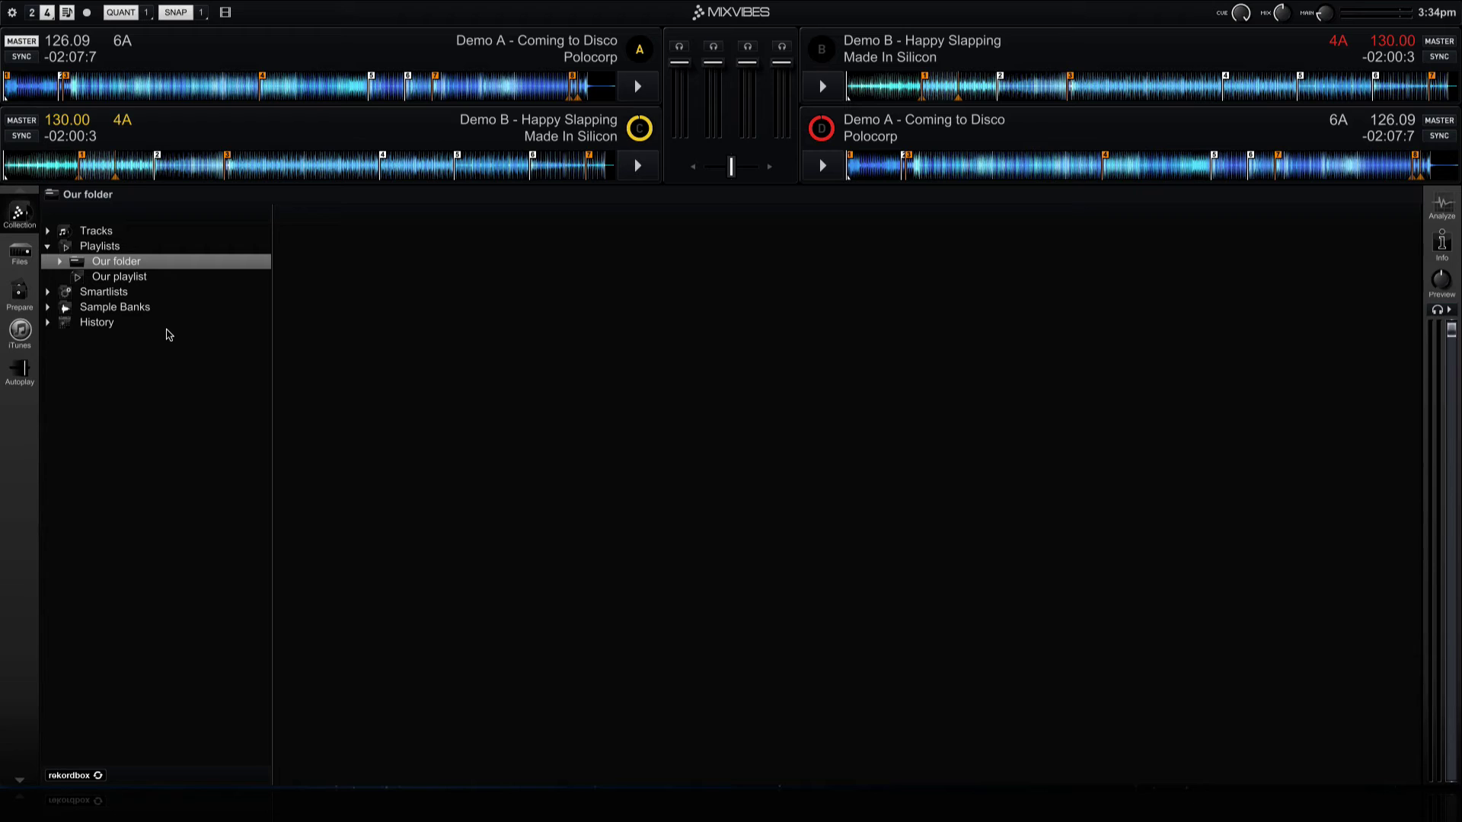
Step: Drag Our playlist into Our folder, then expand the folder to check it holds the playlist
left_click(137, 279)
left_click_drag(137, 280, 134, 266)
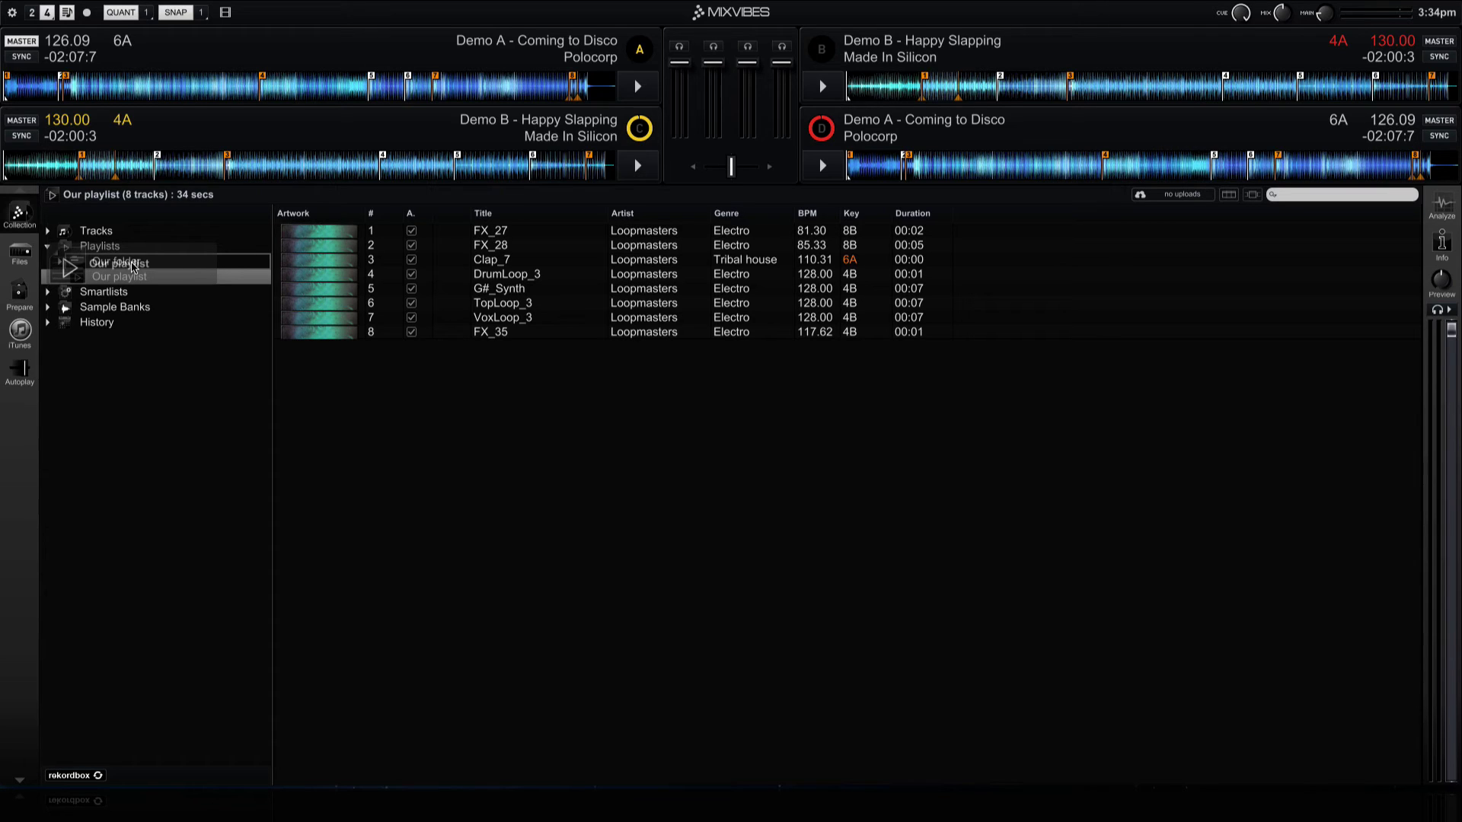
left_click_drag(133, 265, 134, 266)
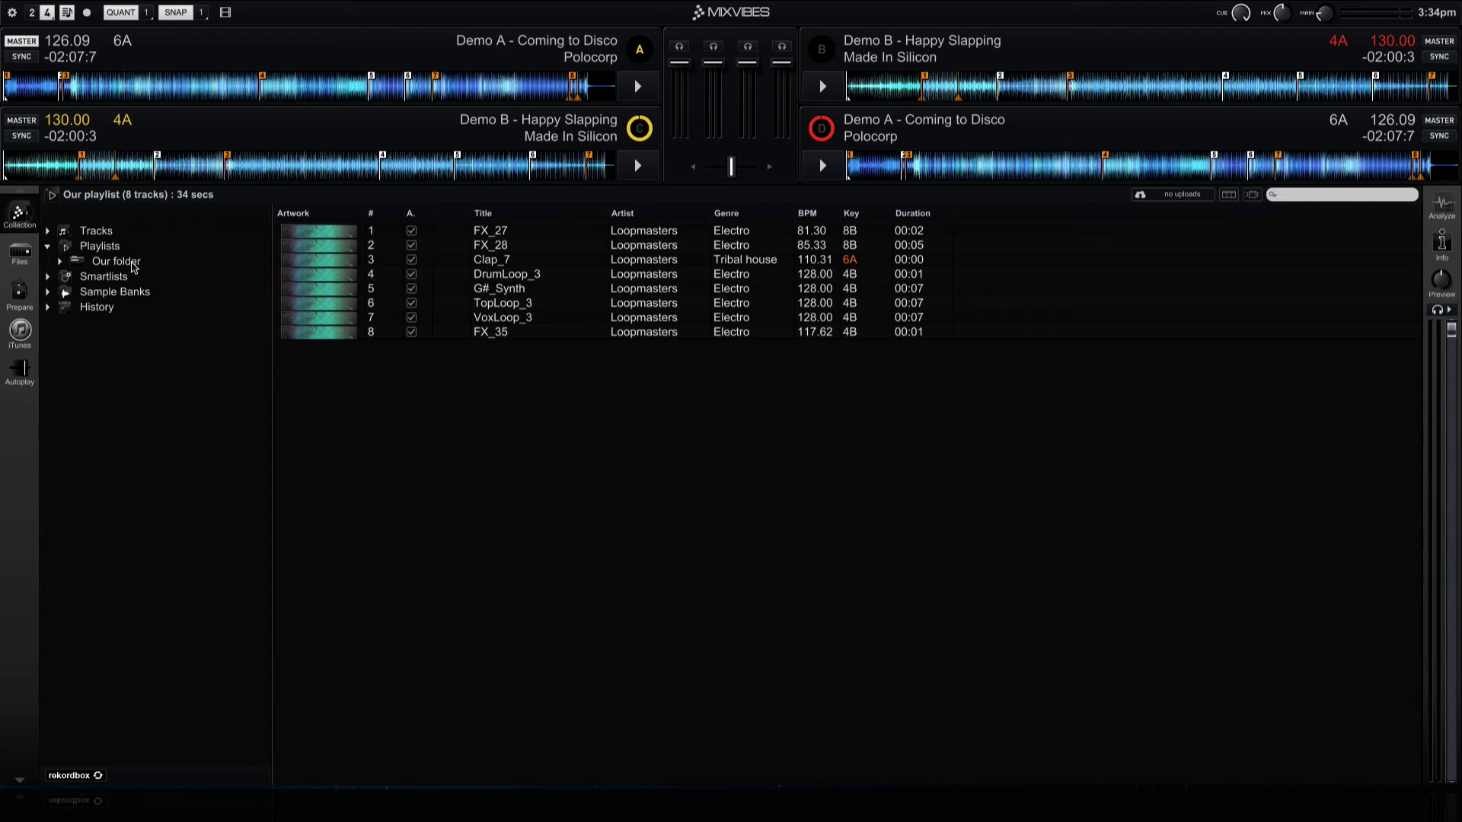
left_click(60, 262)
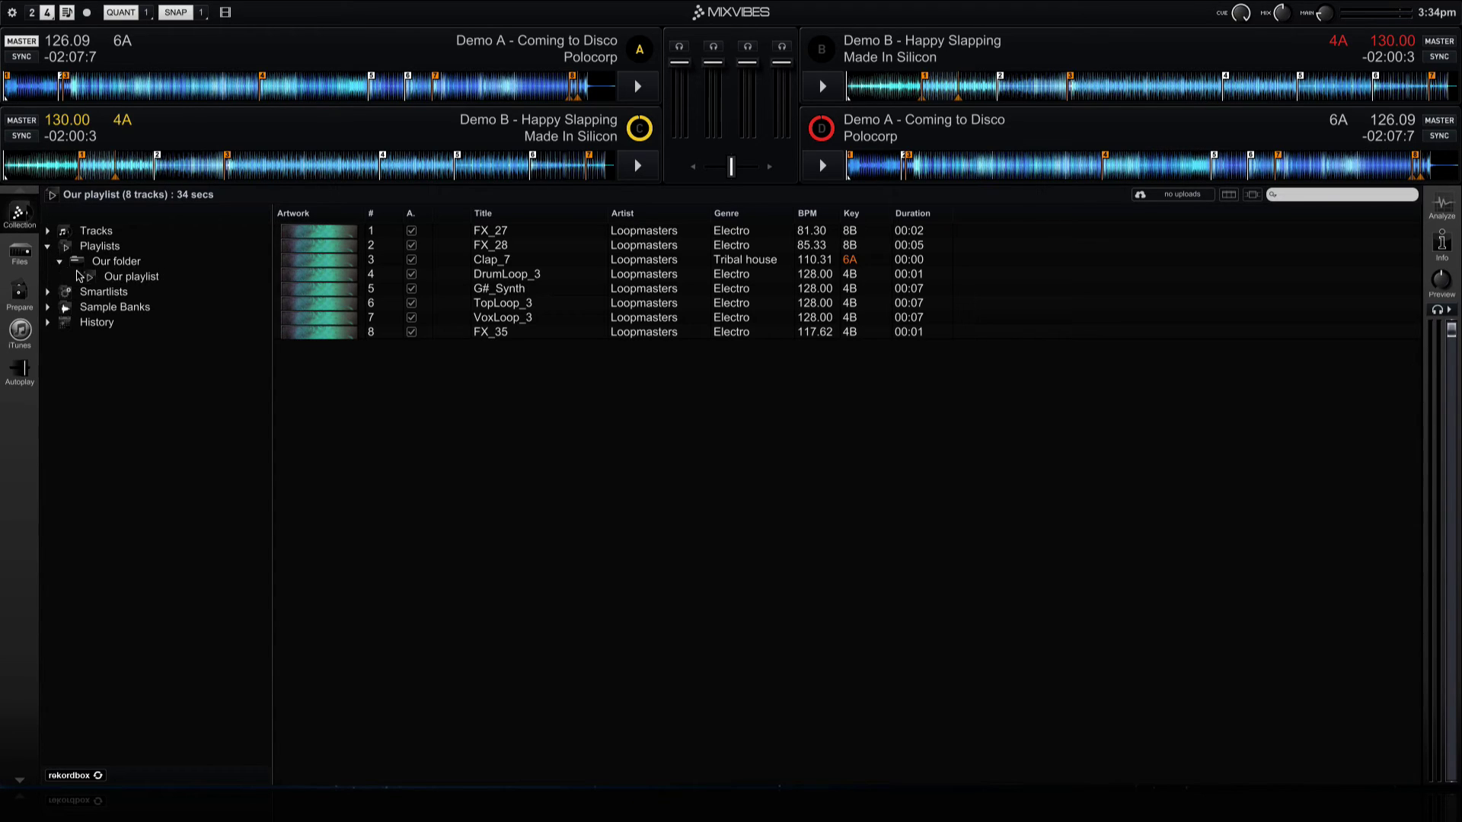
left_click(120, 265)
left_click(126, 274)
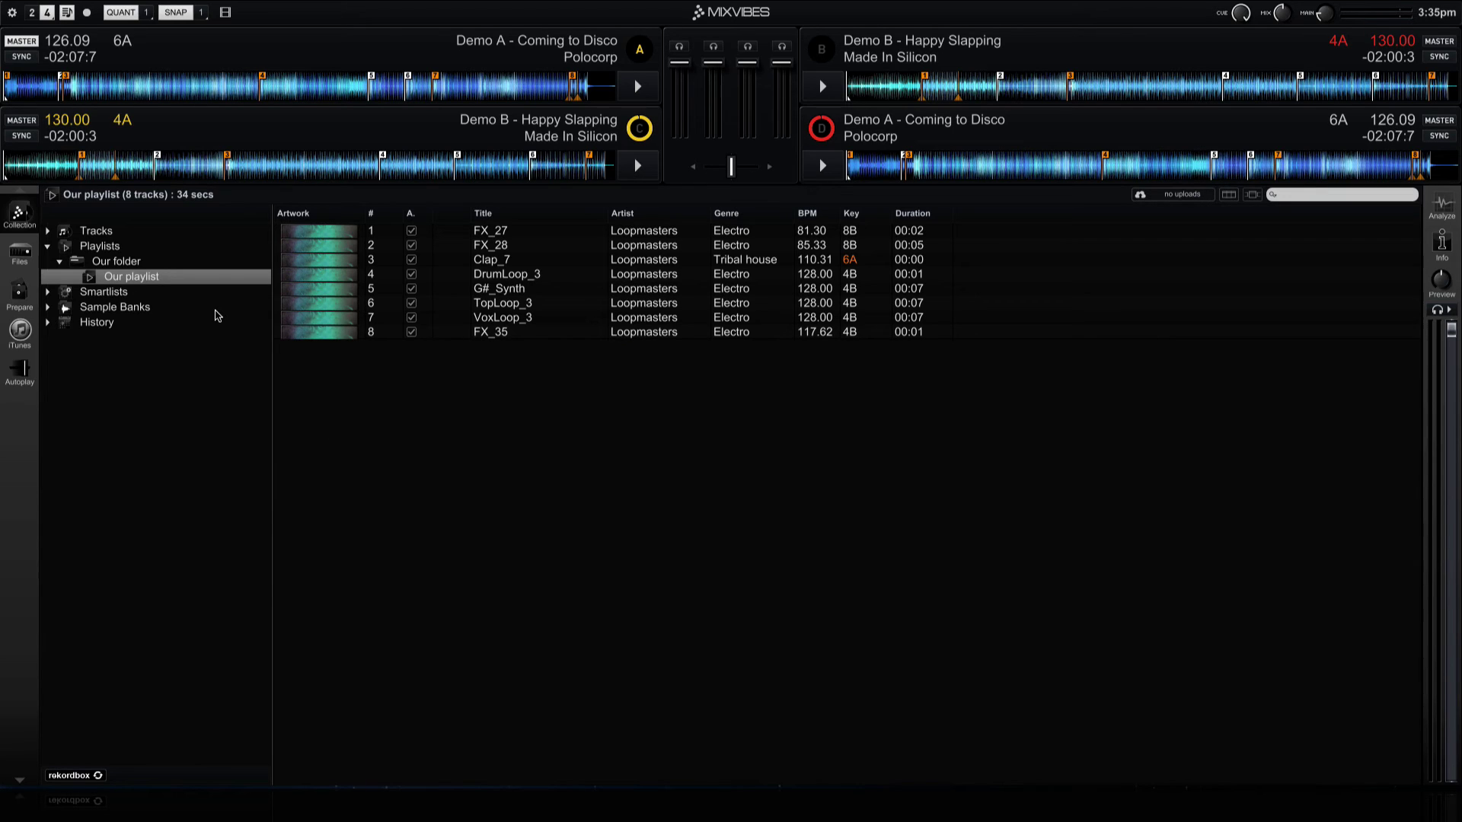
Step: Delete Our folder, including Our playlist inside it, and confirm the deletion
right_click(148, 262)
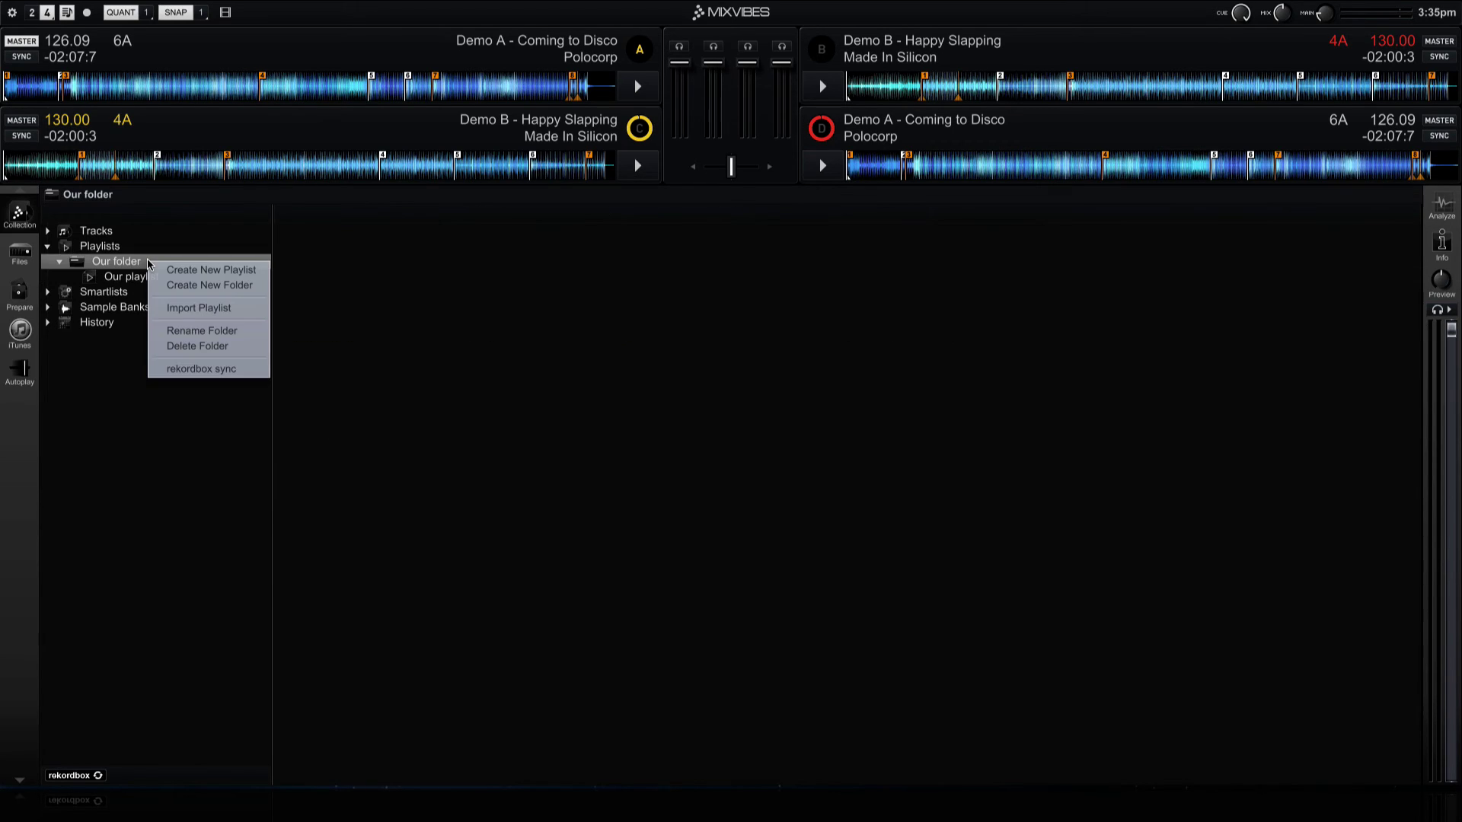
left_click(210, 346)
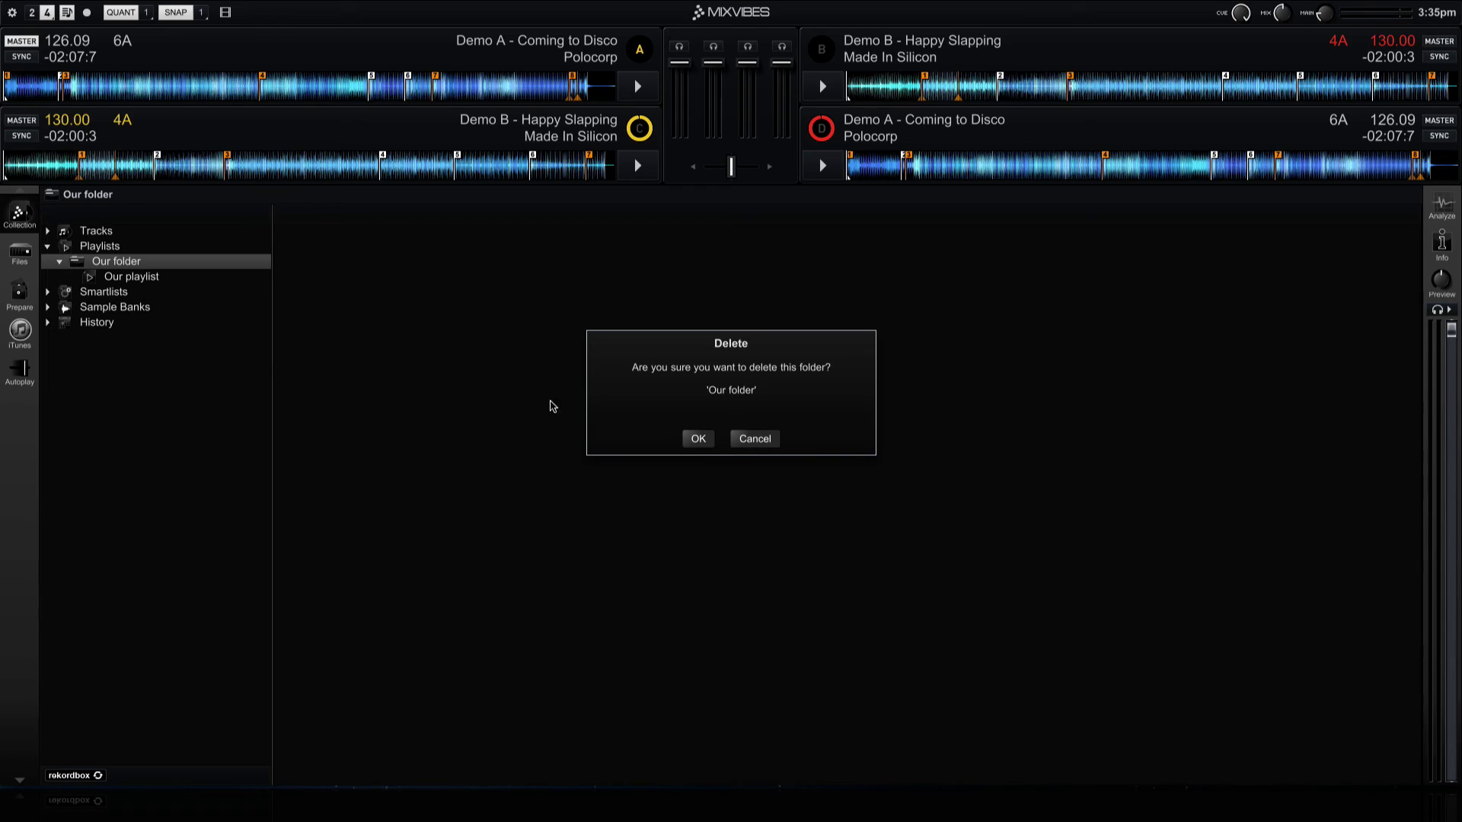
left_click(695, 438)
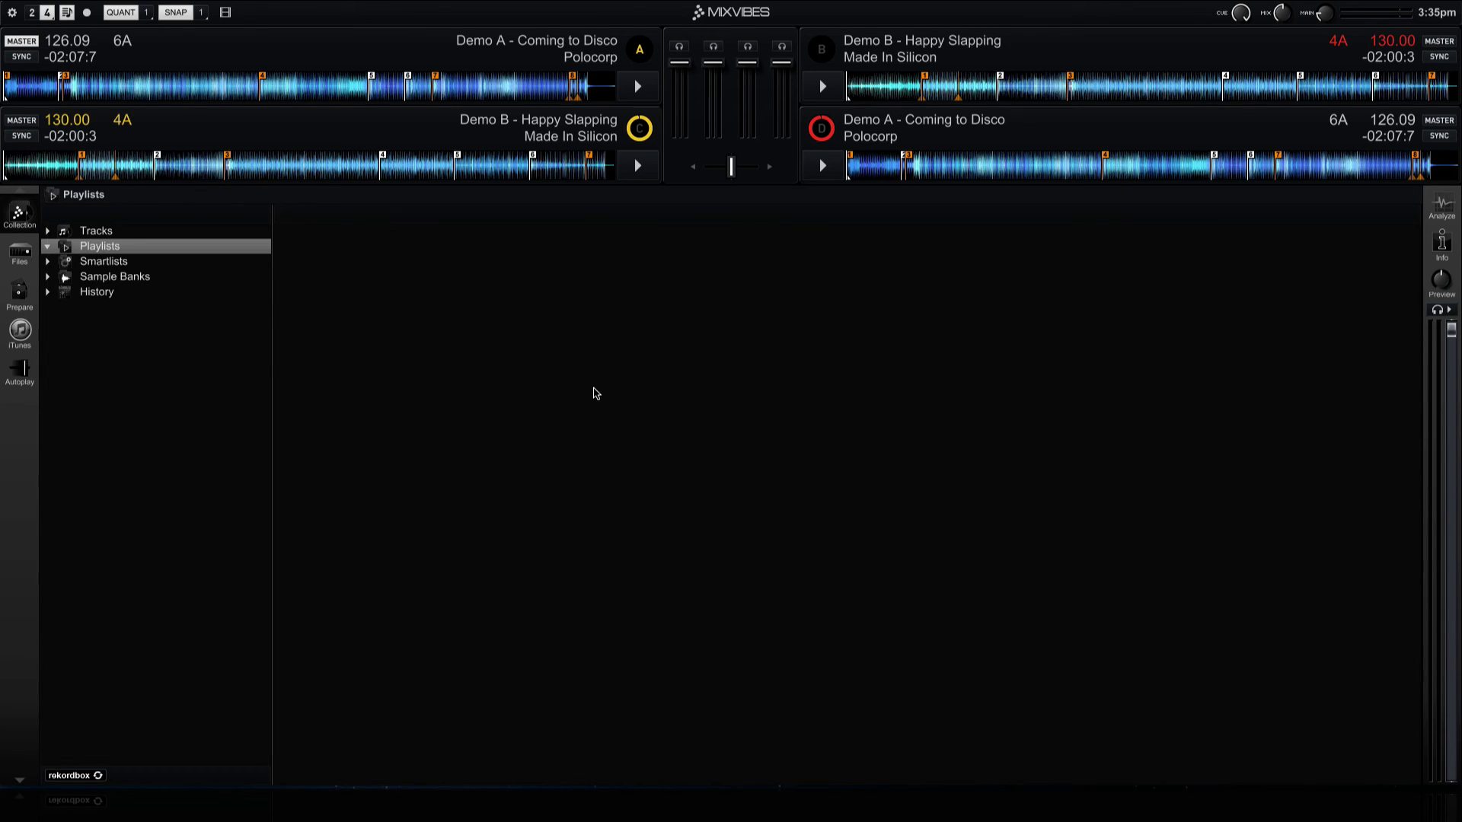